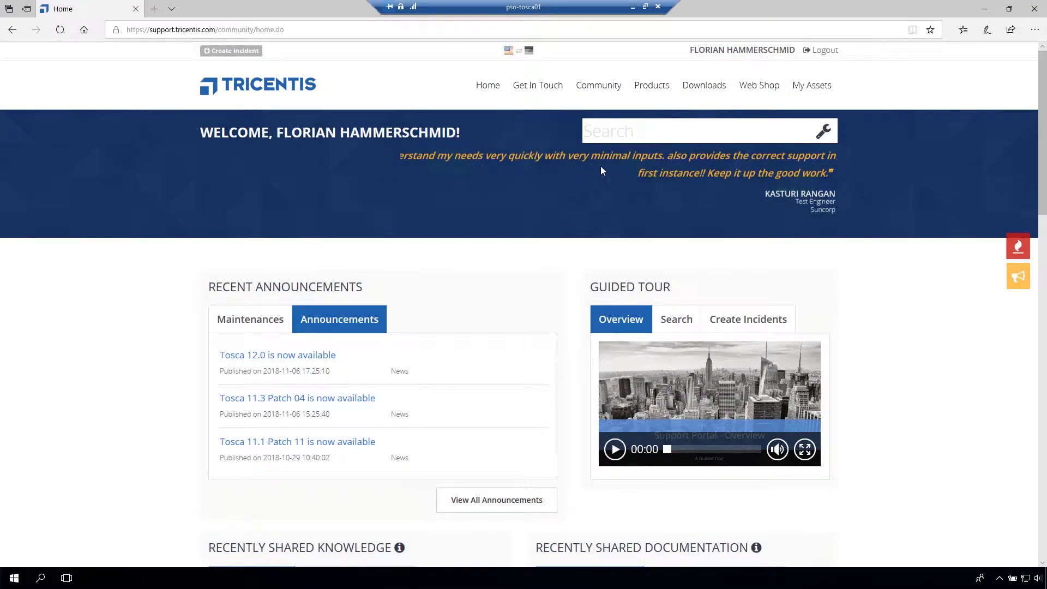
- Open the portal's Downloads section and show the full list of all downloads
click(702, 88)
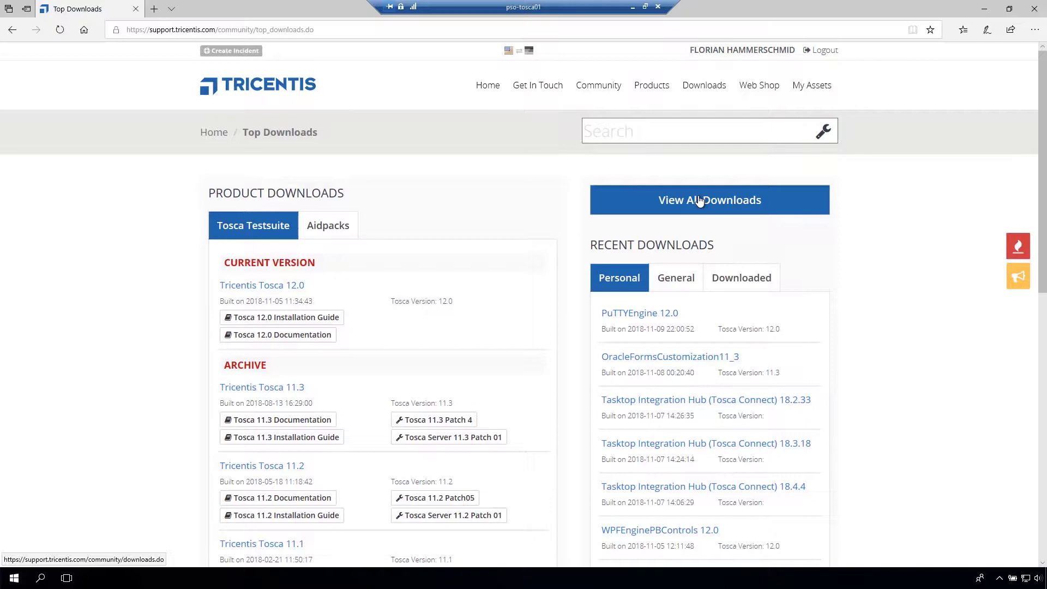
click(700, 200)
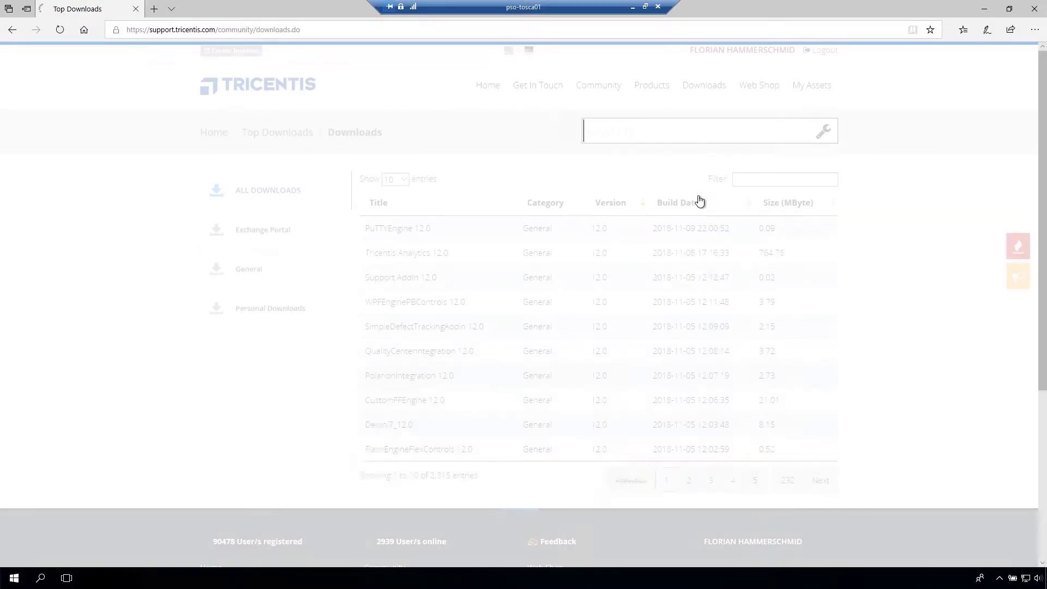
- Download and save Tosca_Server_12.0.zip, then open its download folder
click(751, 181)
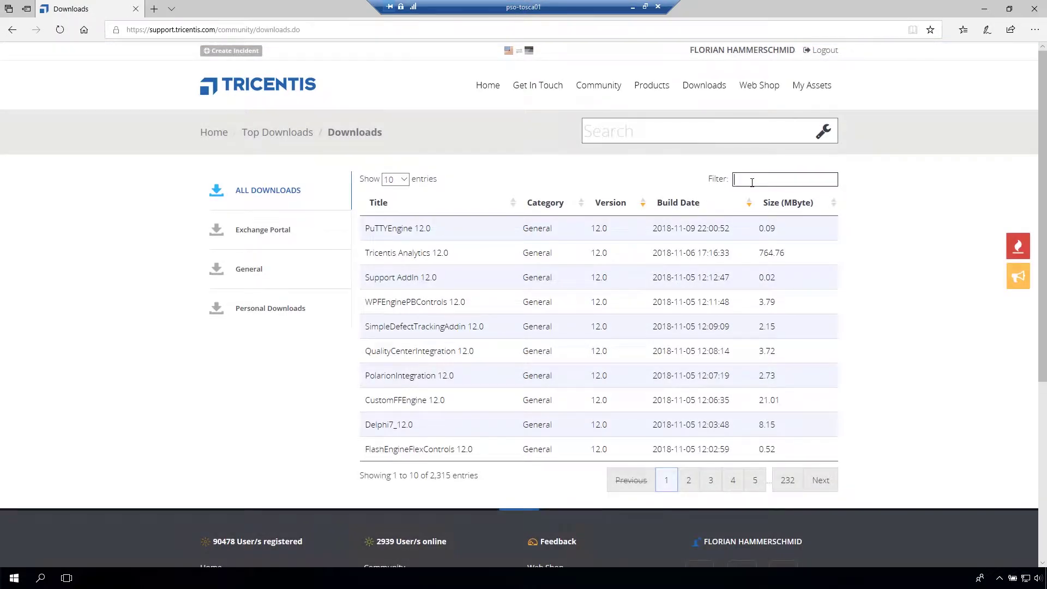
text(Server)
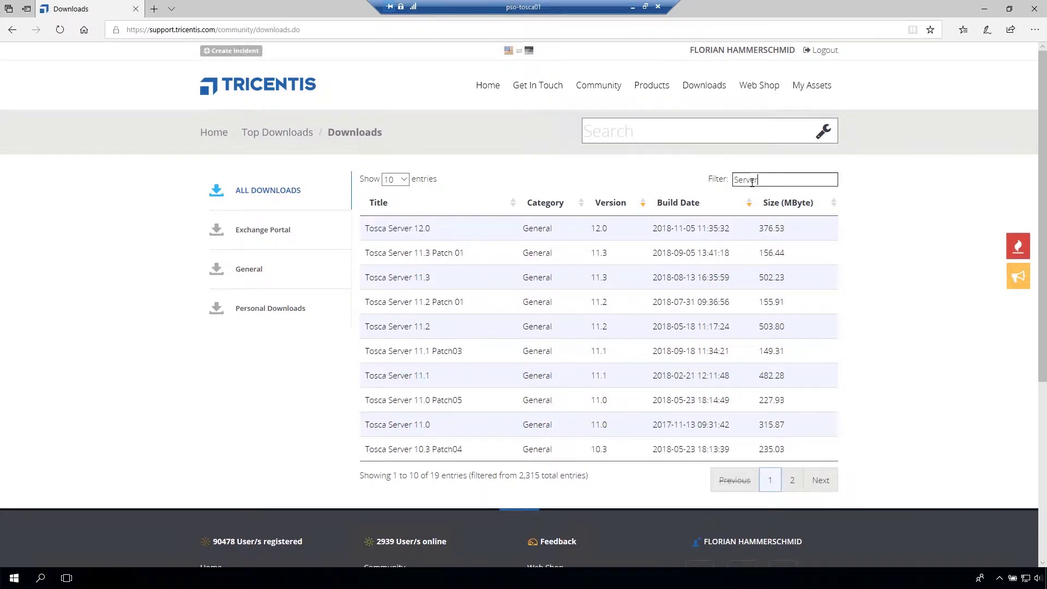
click(417, 234)
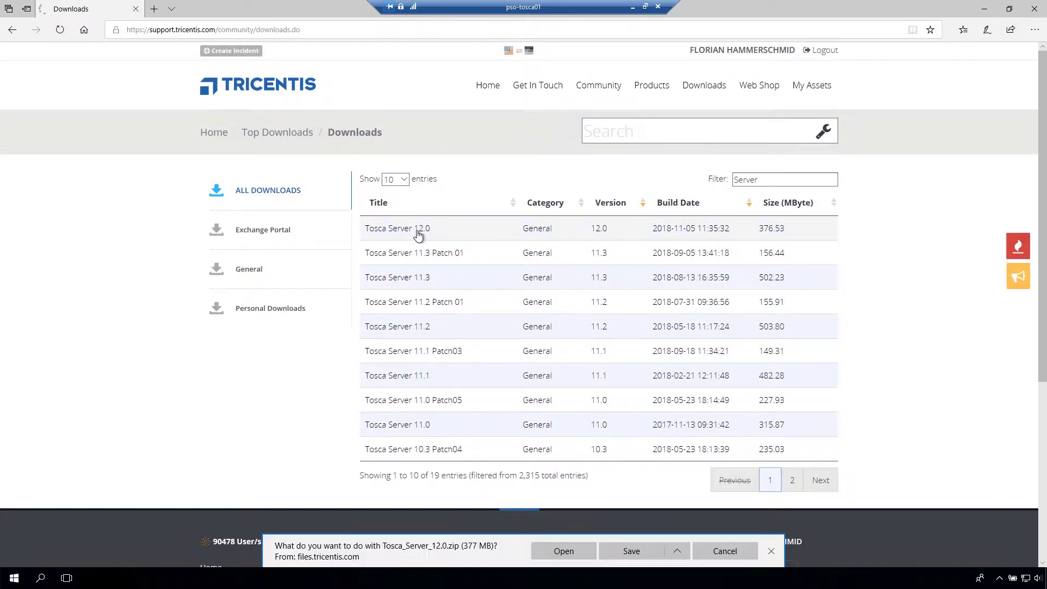
click(631, 555)
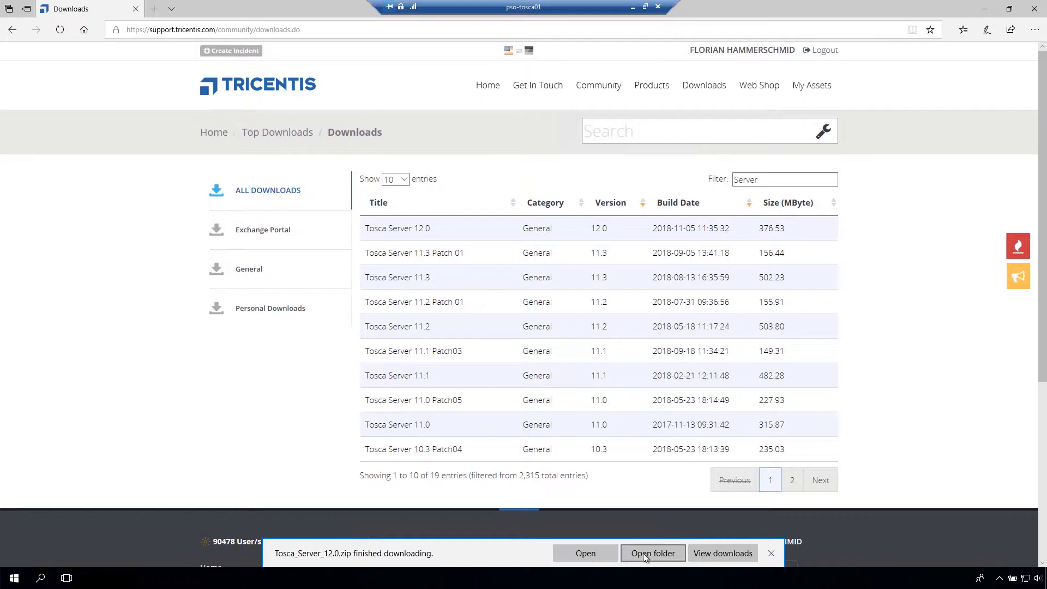
click(643, 554)
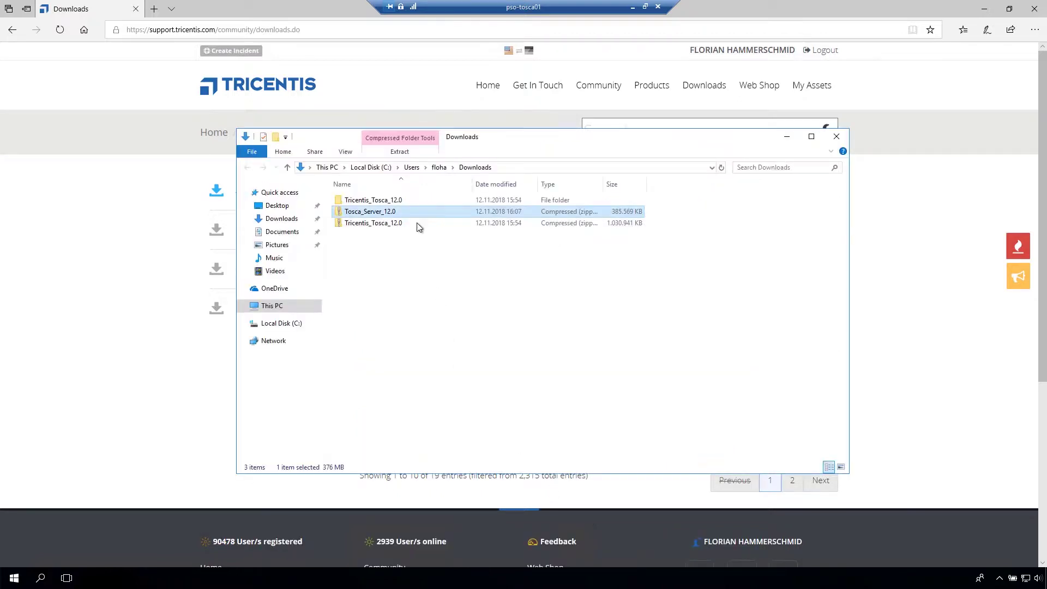
- Extract all files from Tosca_Server_12.0.zip into the suggested default folder
click(393, 214)
right_click(391, 215)
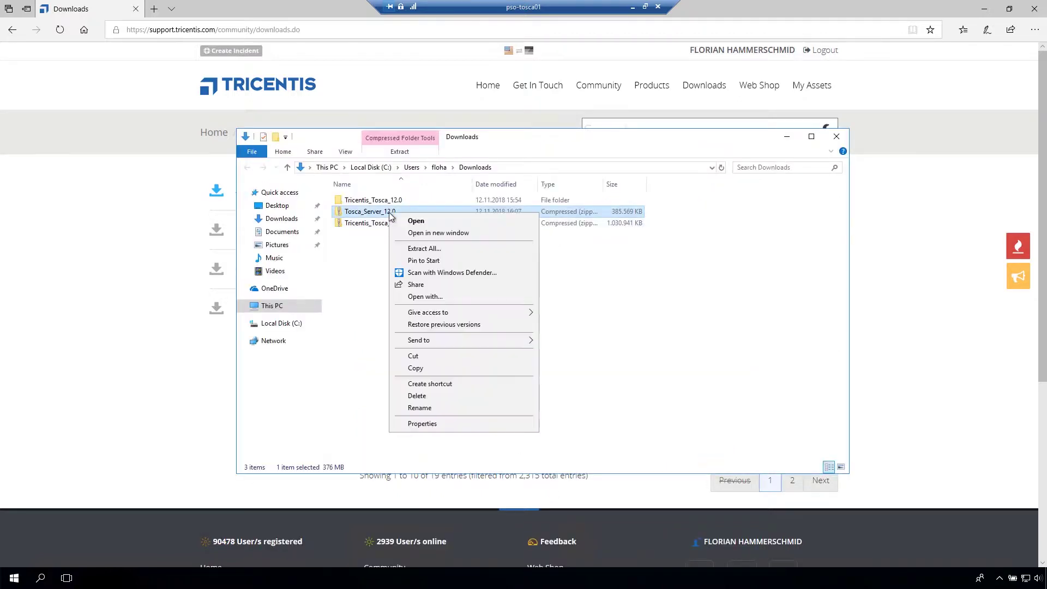
click(428, 251)
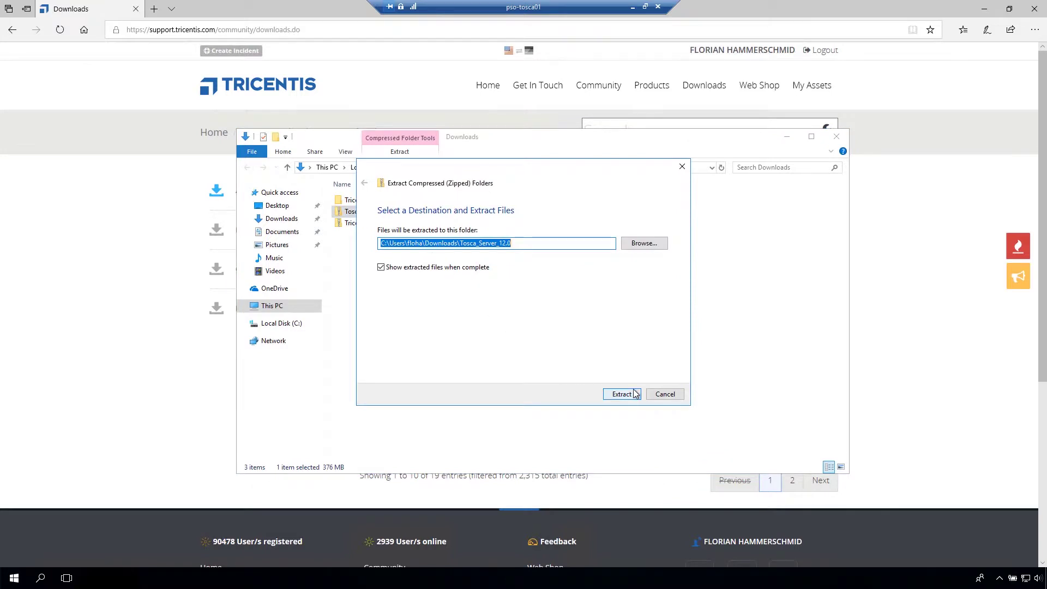
click(633, 394)
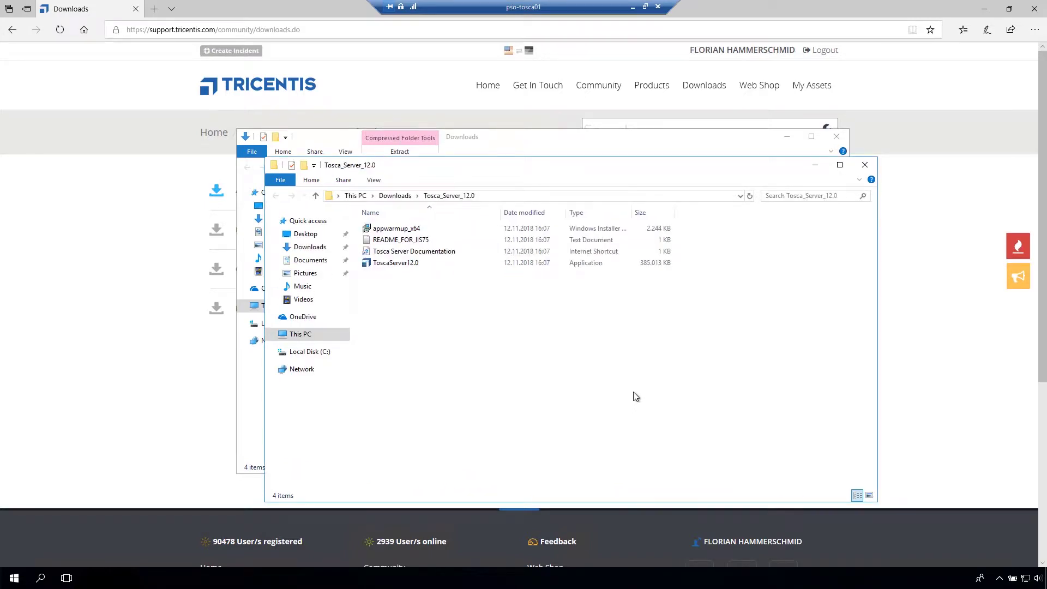
- Run the ToscaServer12.0 installer as administrator
click(412, 266)
right_click(411, 265)
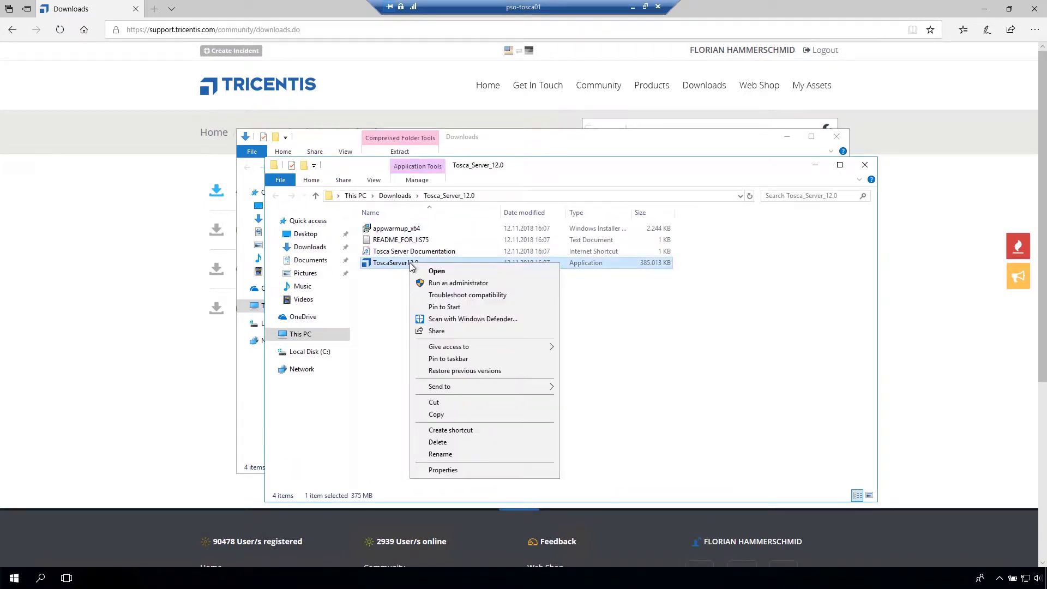
click(444, 284)
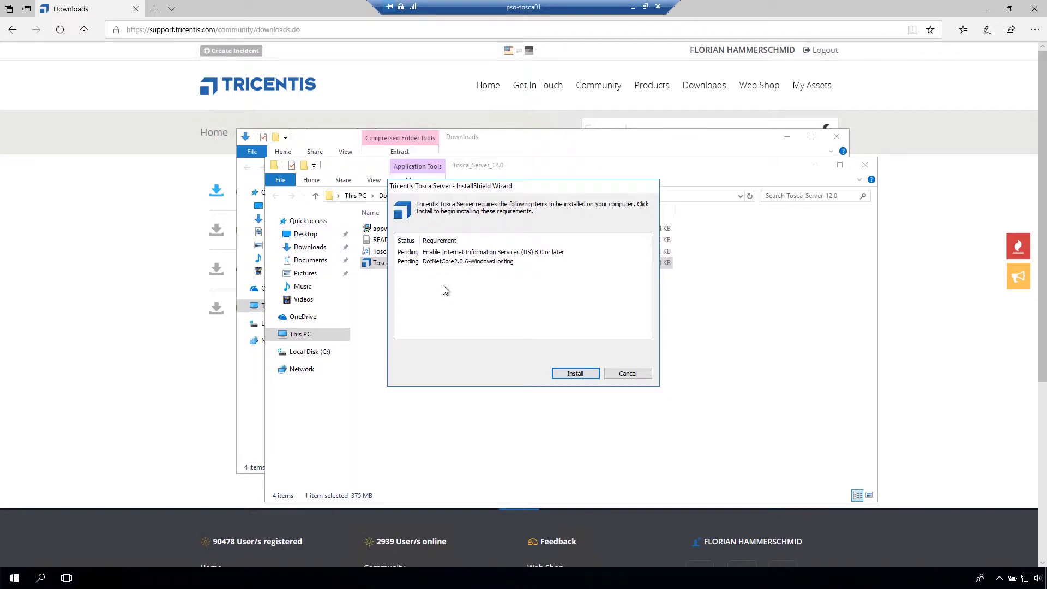
- Install the IIS and DotNetCore prerequisites and accept the license agreement
click(571, 375)
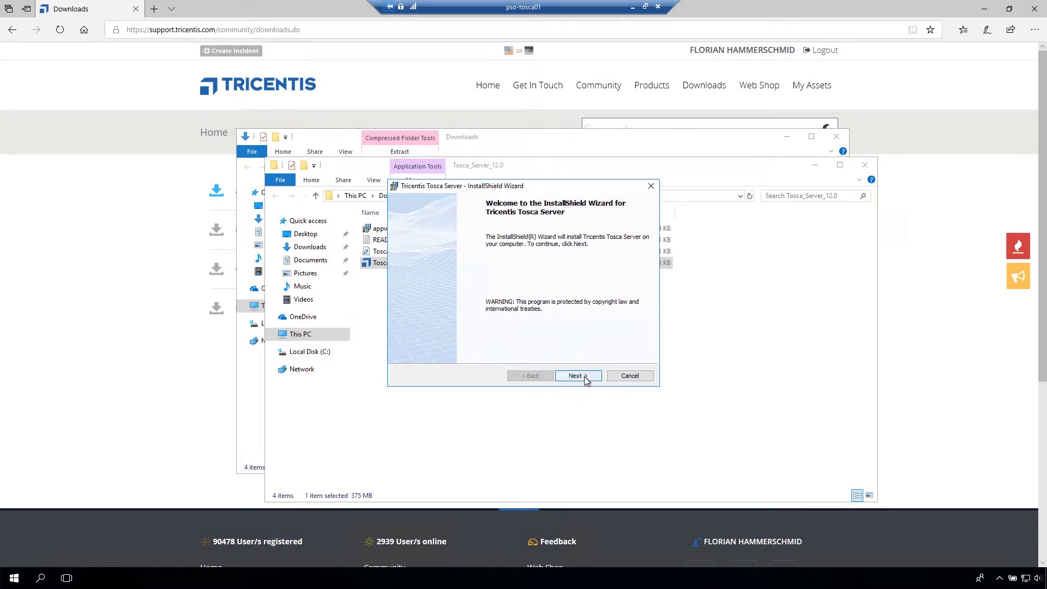
click(585, 376)
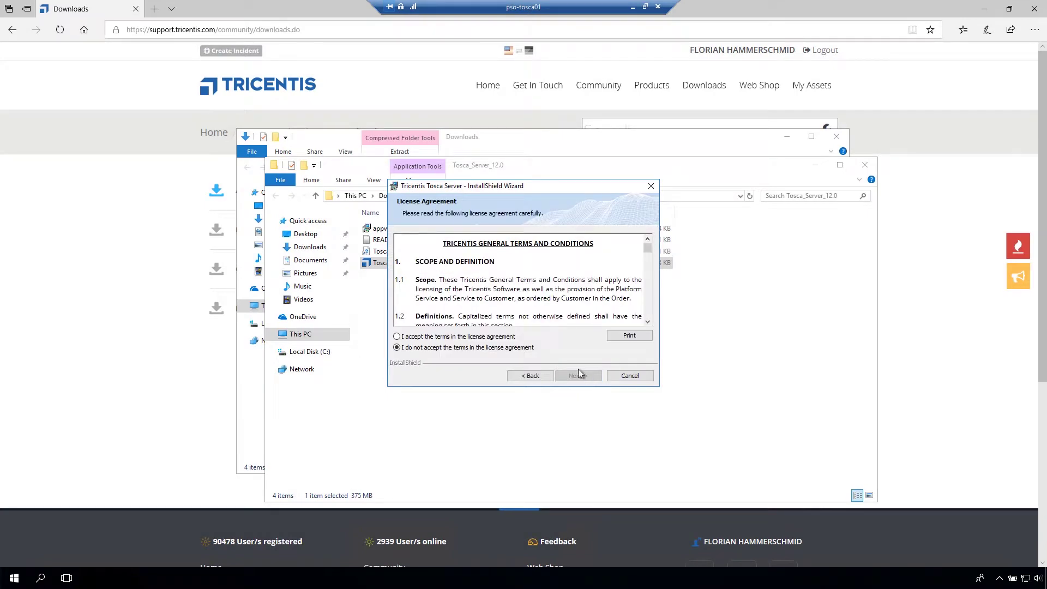
scroll(563, 285, down, 5)
scroll(563, 286, down, 5)
scroll(564, 286, down, 5)
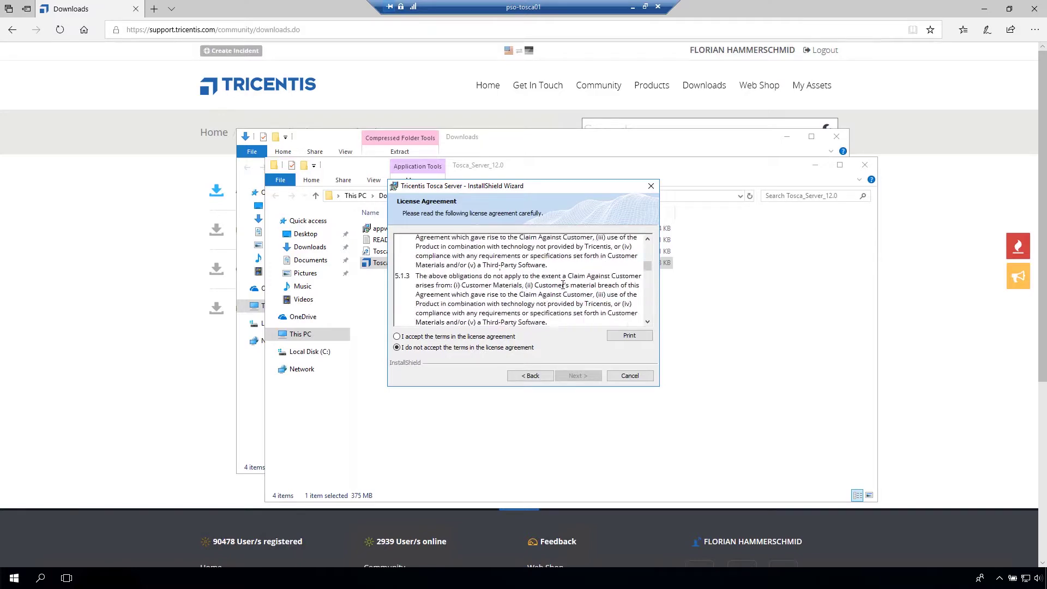
scroll(563, 285, down, 5)
scroll(563, 285, down, 5)
scroll(563, 285, down, 5)
scroll(563, 285, down, 5)
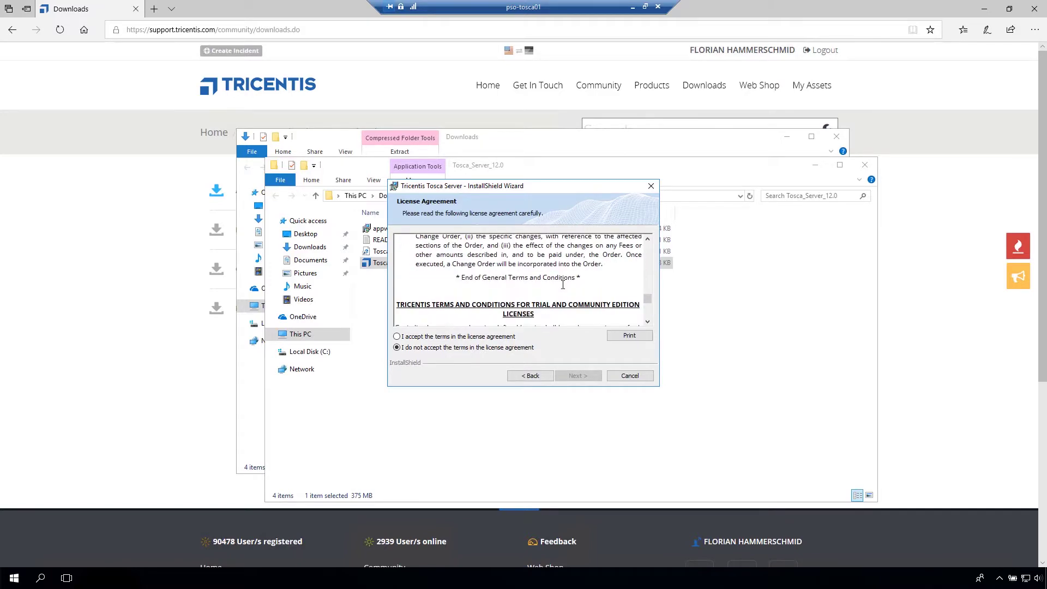
scroll(563, 285, down, 5)
scroll(564, 284, down, 5)
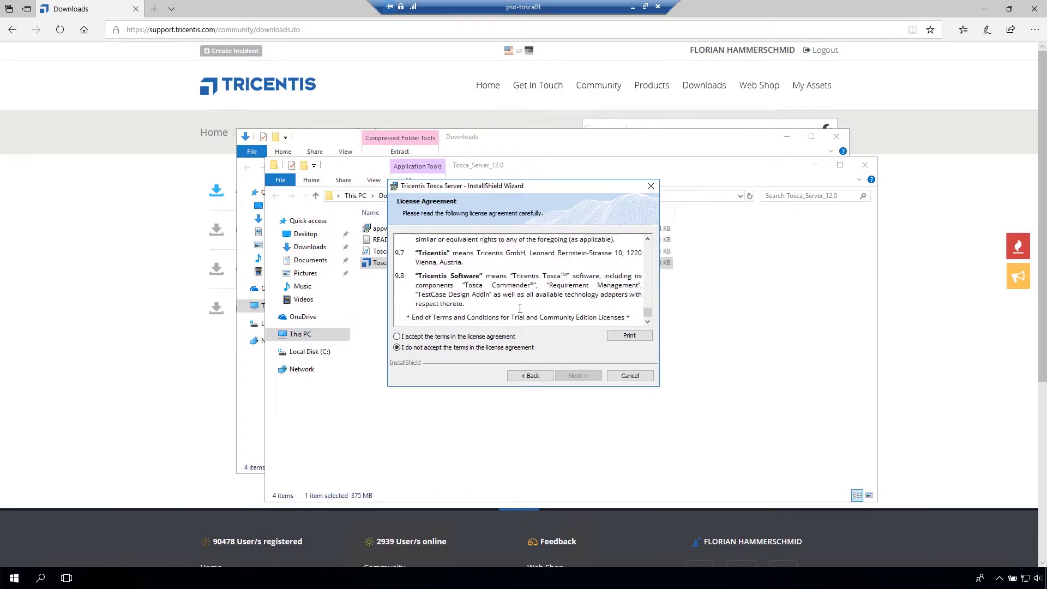
click(485, 336)
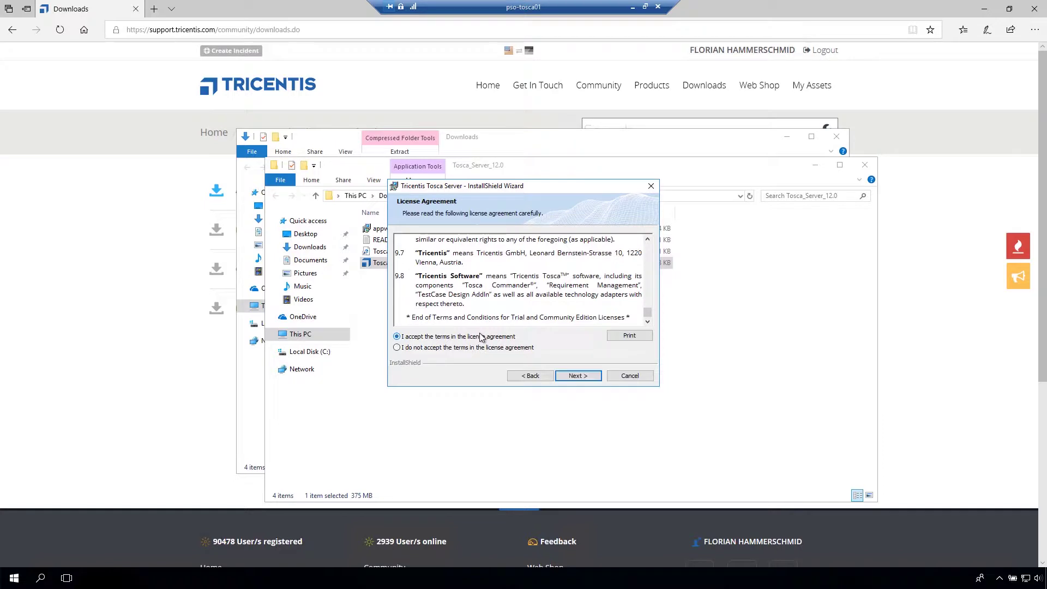
click(588, 378)
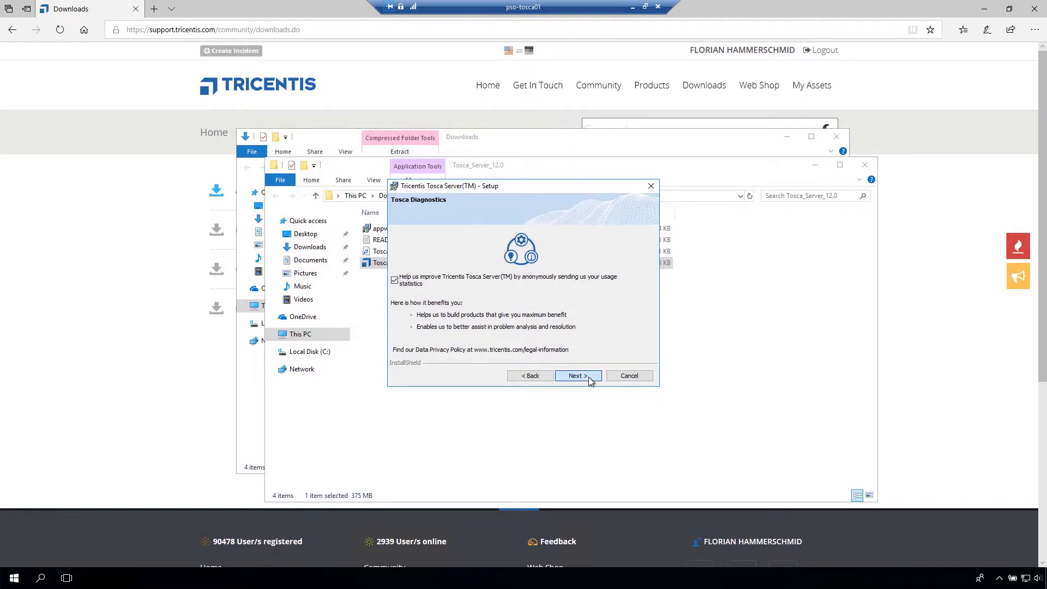
- Pass the usage statistics page and keep the default installation folder
click(588, 378)
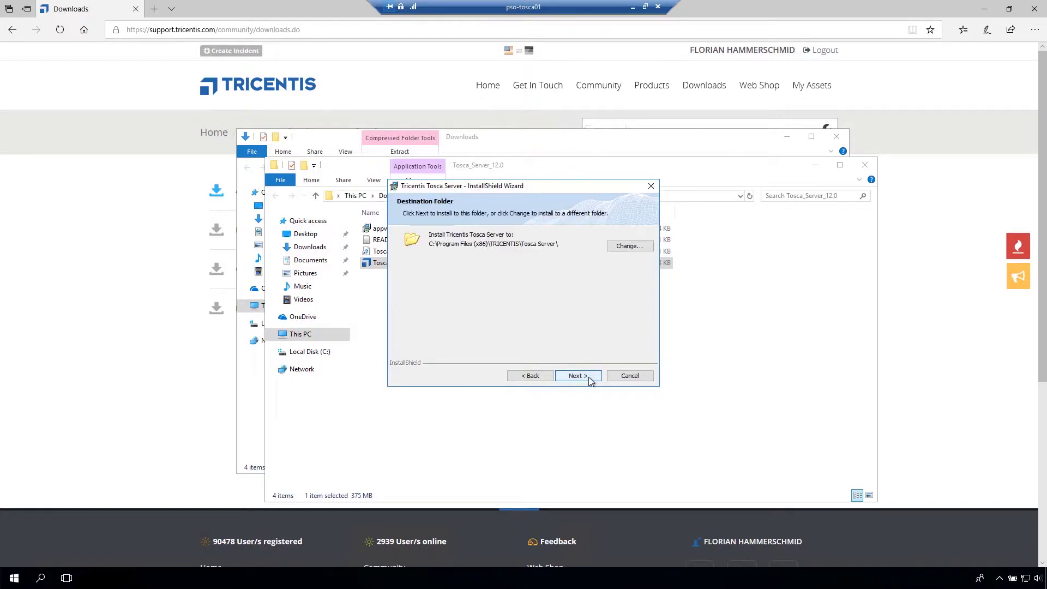
click(634, 250)
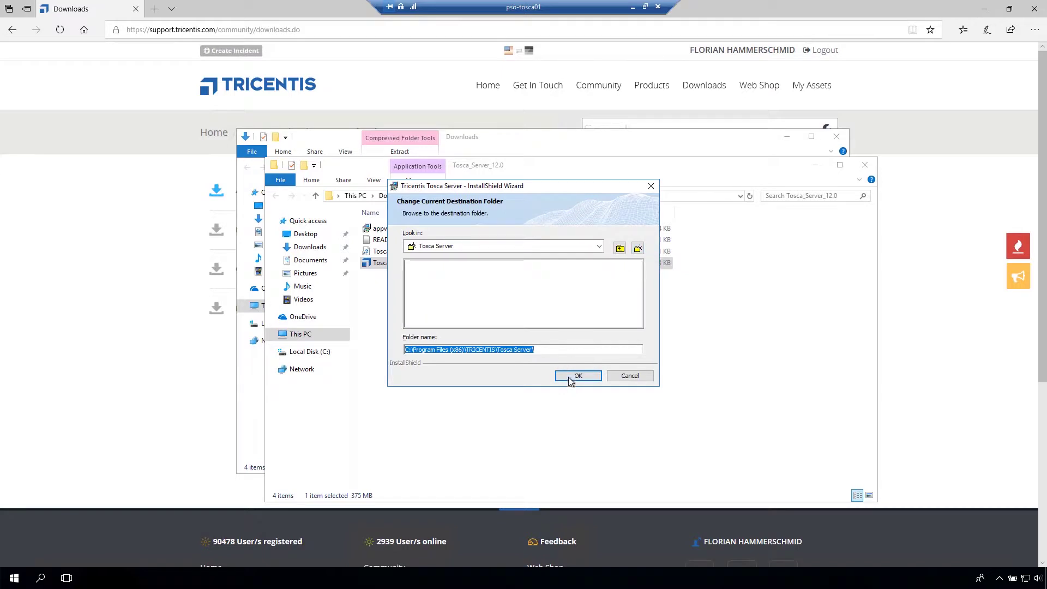
click(578, 376)
click(572, 377)
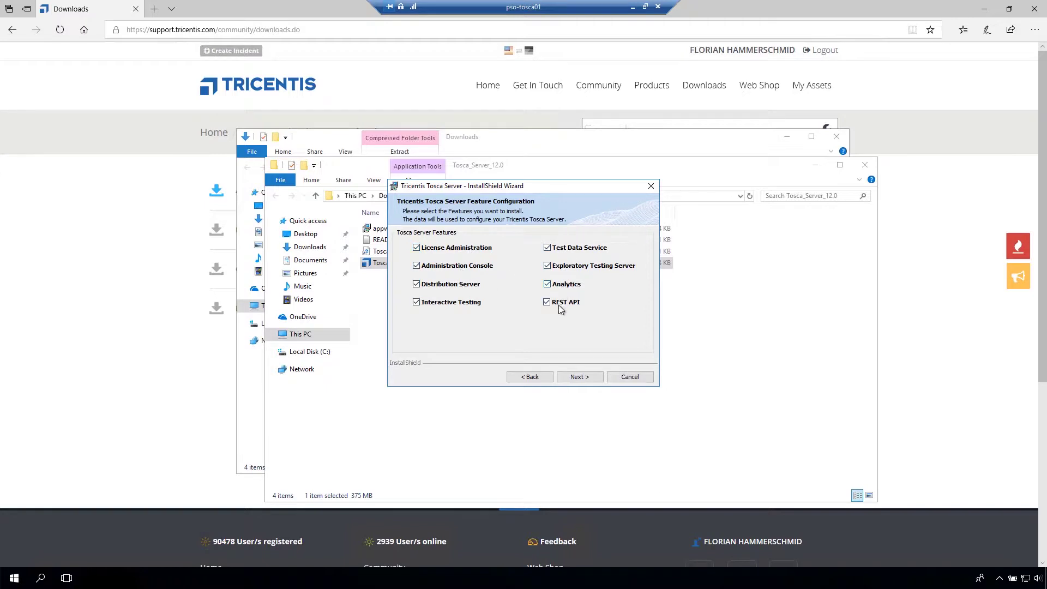
- Keep all server features and change the configurator's port from 80 to 81, confirming it's available
click(580, 377)
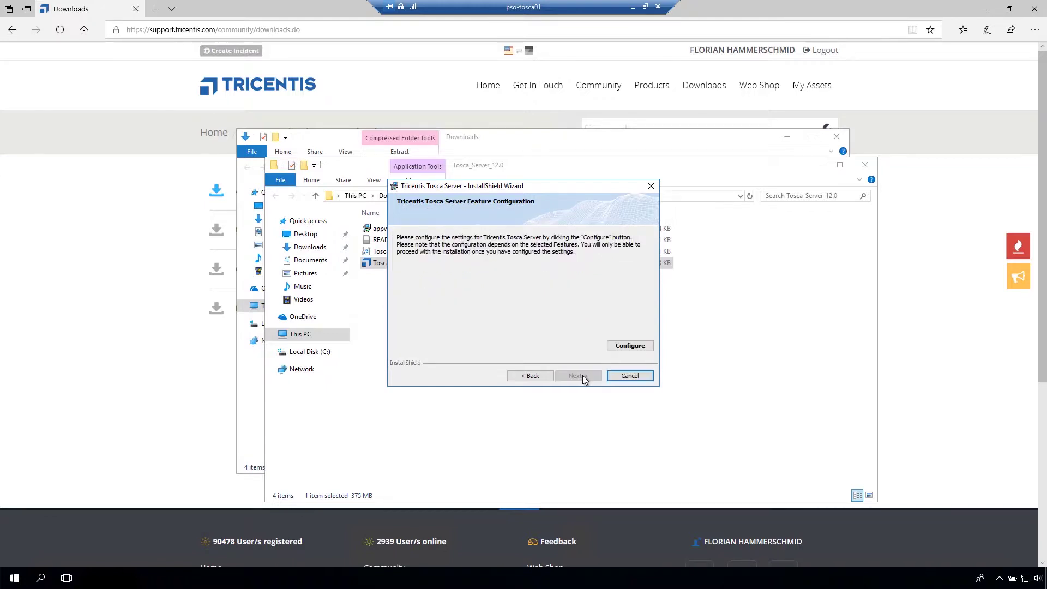
click(629, 346)
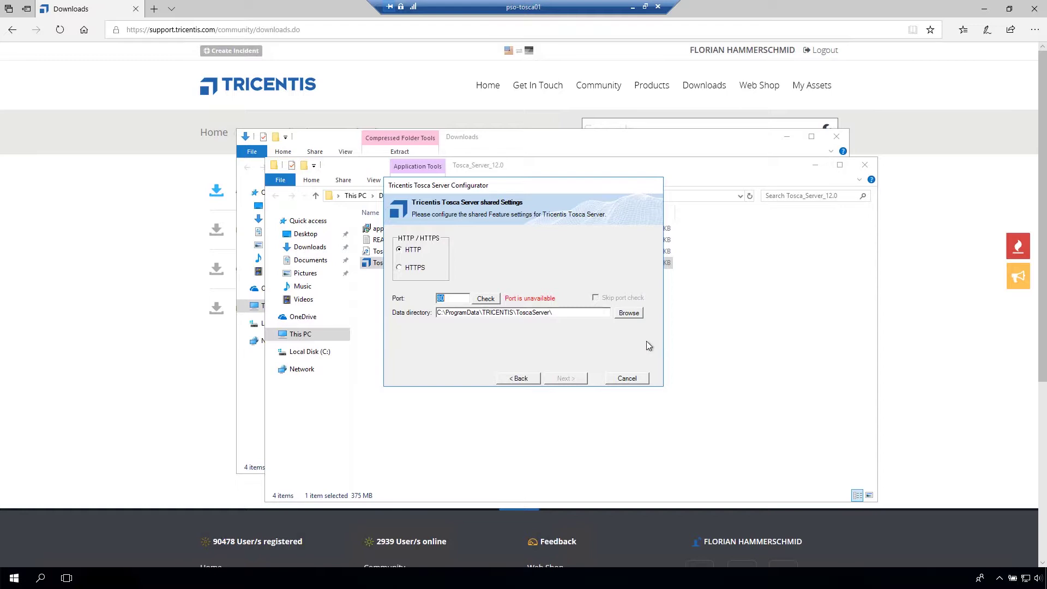
click(456, 298)
key(BackSpace)
text(1)
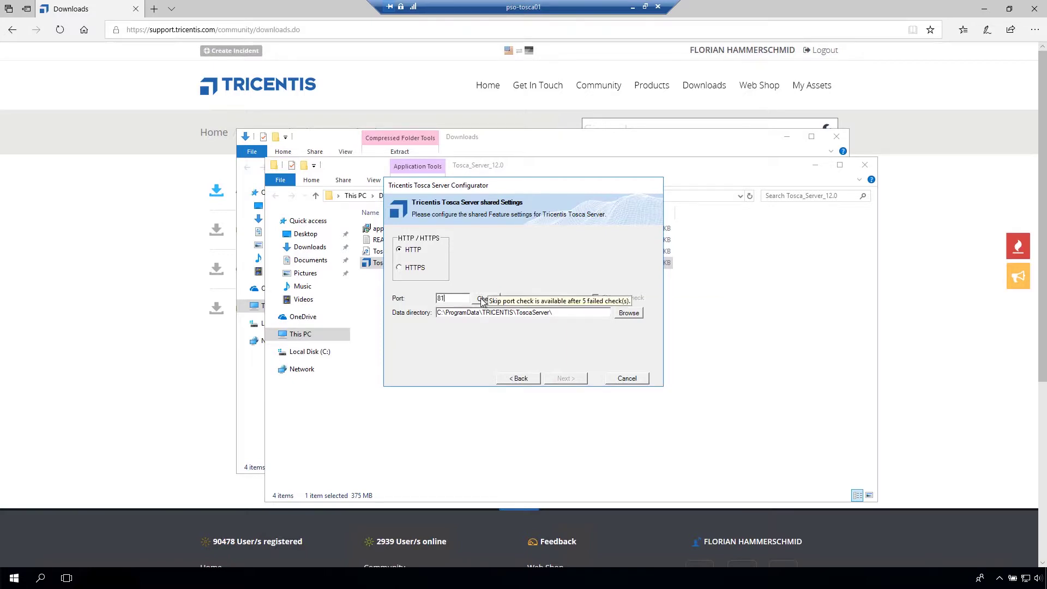
click(484, 300)
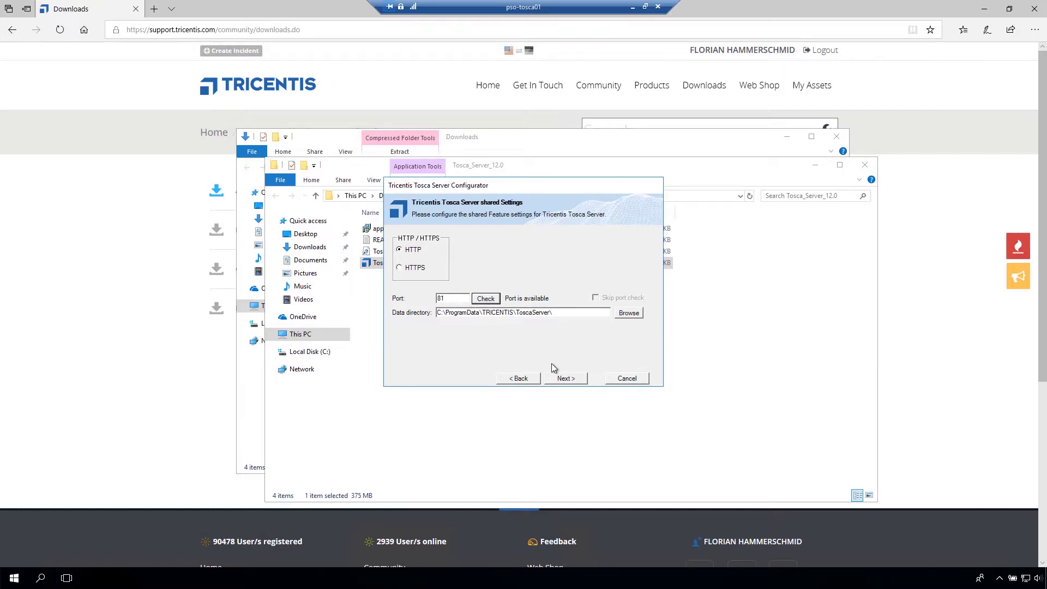
- Keep C:\Tosca_Projects\Tosca_Workspaces as the REST API workspaces folder
click(575, 380)
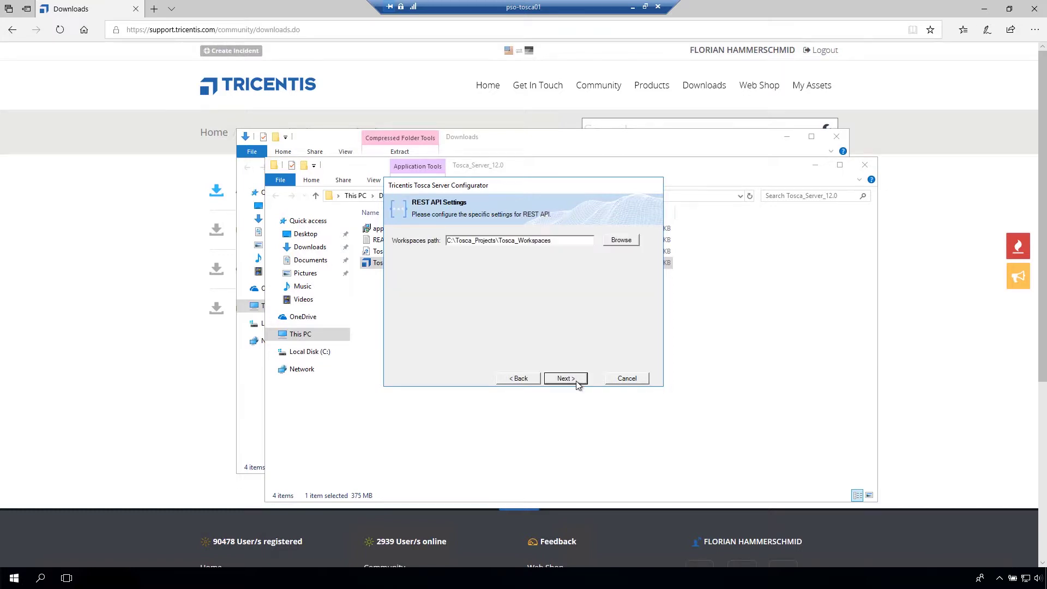
click(619, 241)
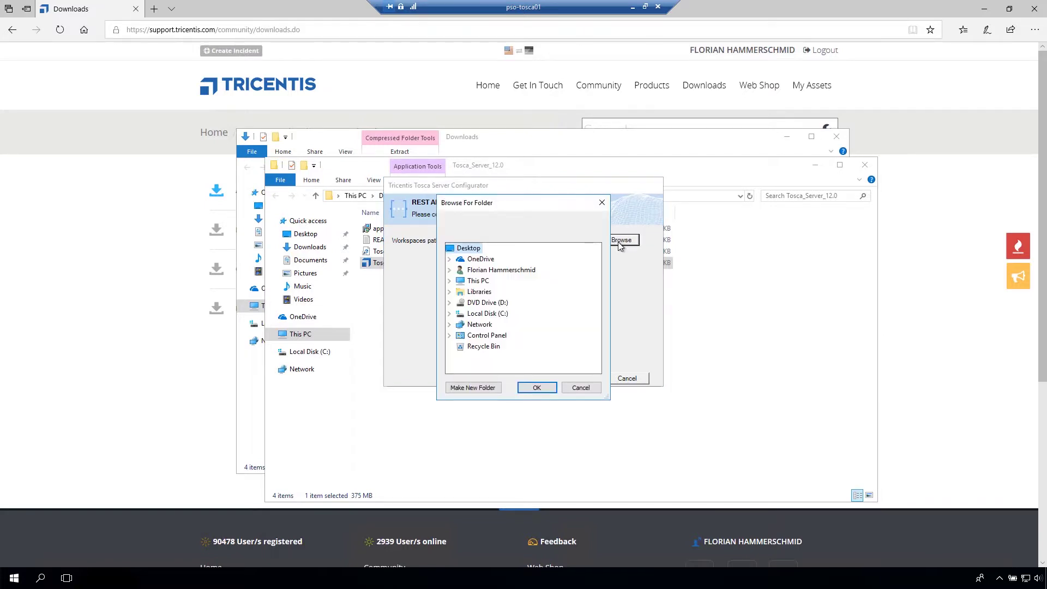
click(537, 393)
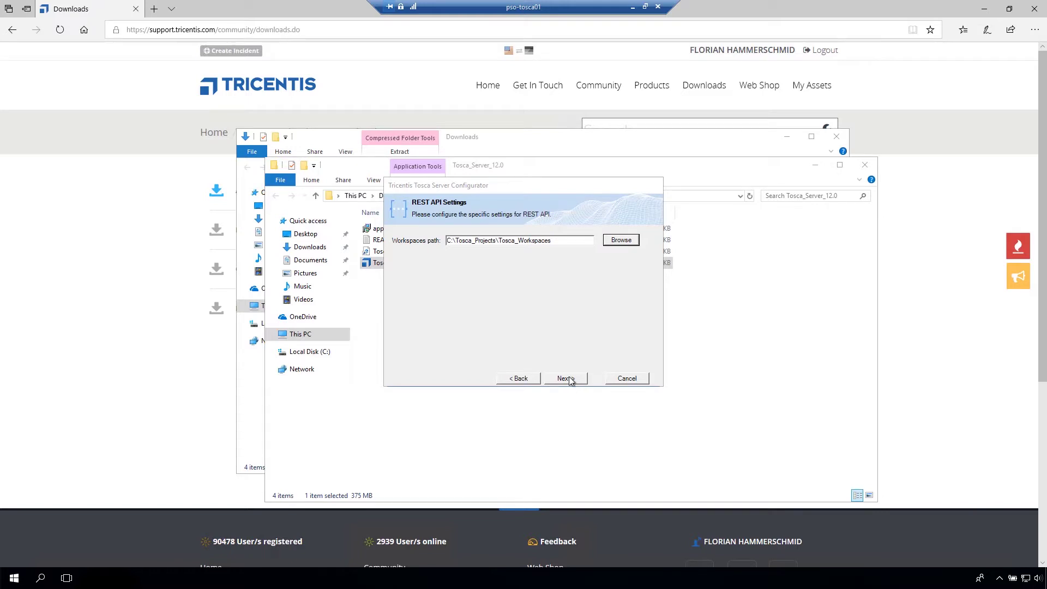
click(566, 378)
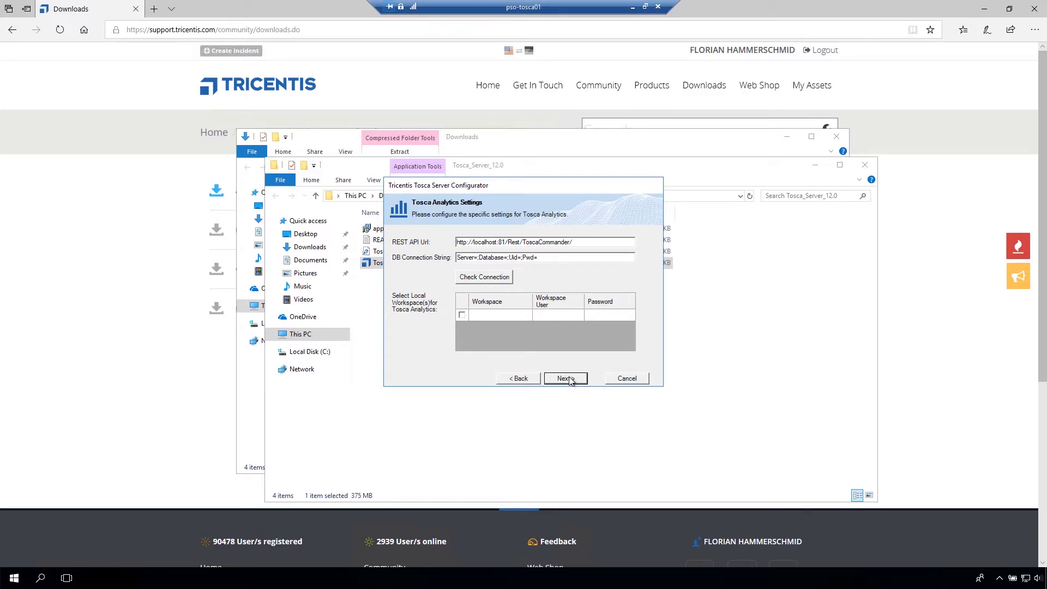
- Accept the Analytics and Exploratory Test Server defaults, leaving the product key empty
click(572, 380)
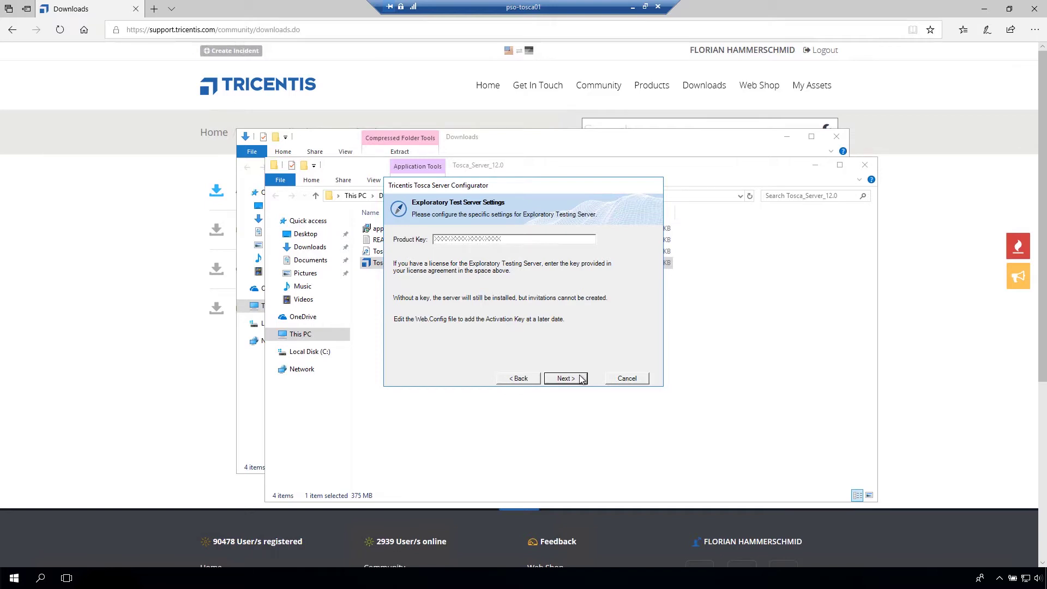
click(581, 379)
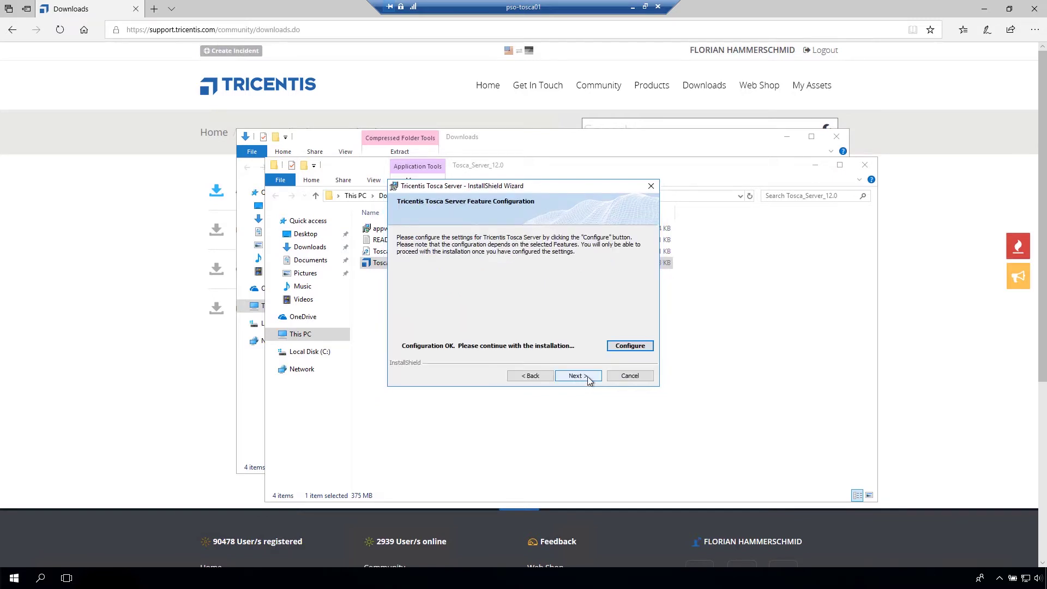
- Install Tosca Server from the ready-to-install summary and close the completed wizard
click(587, 378)
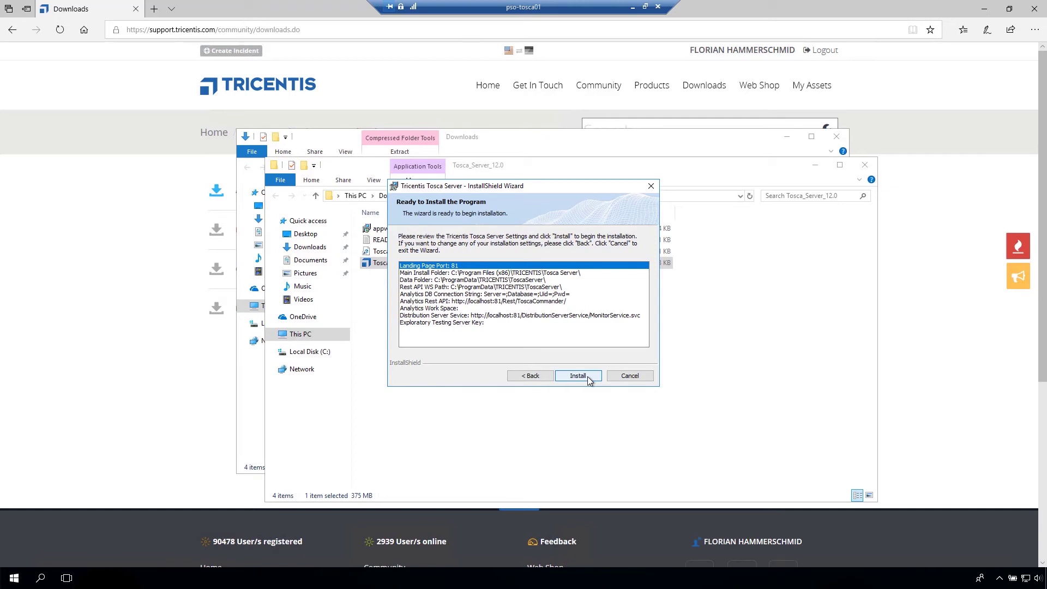
click(588, 377)
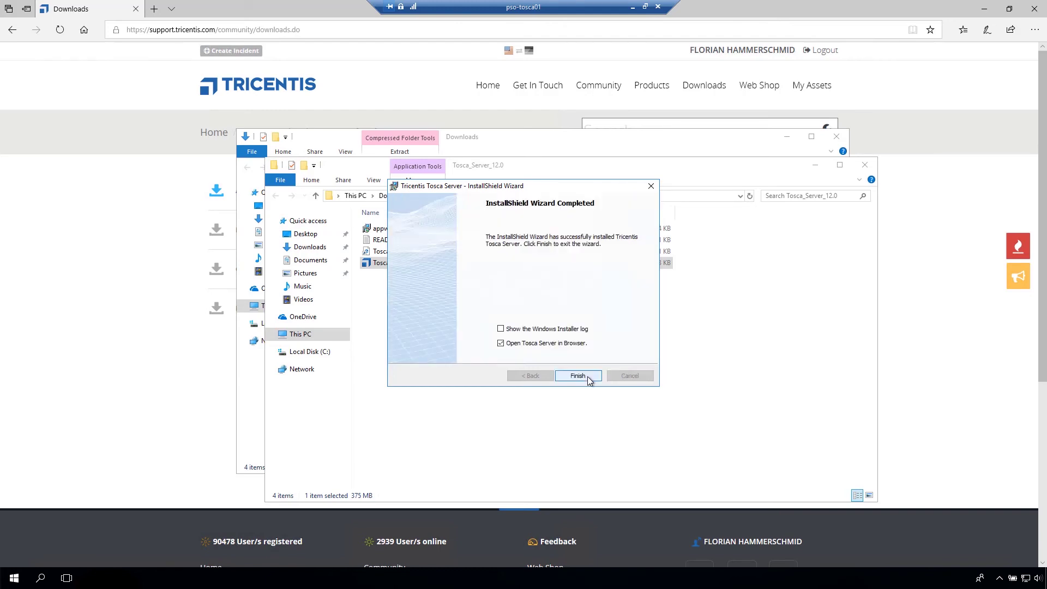
click(589, 380)
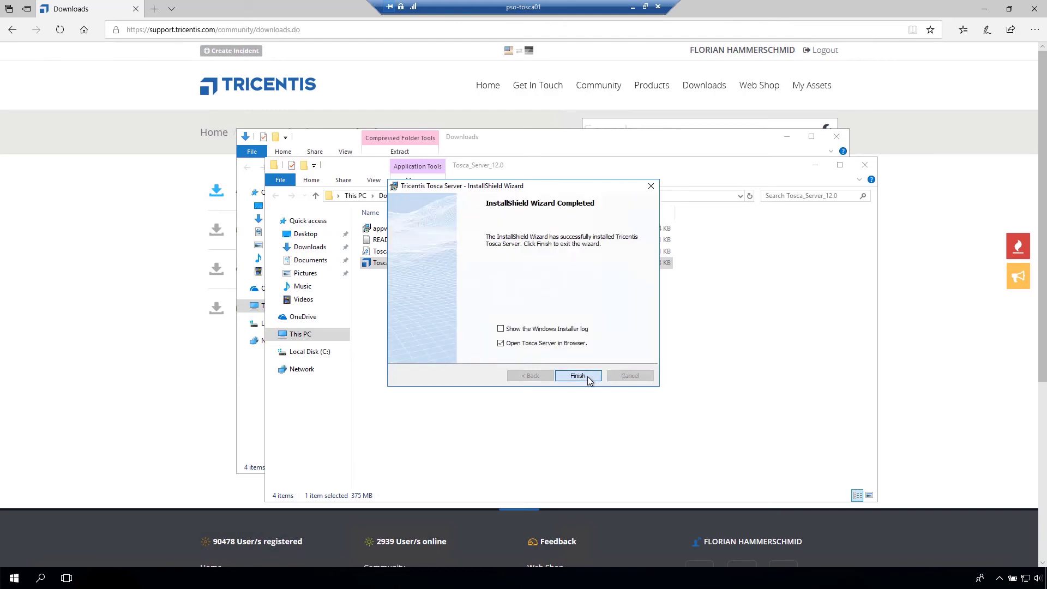